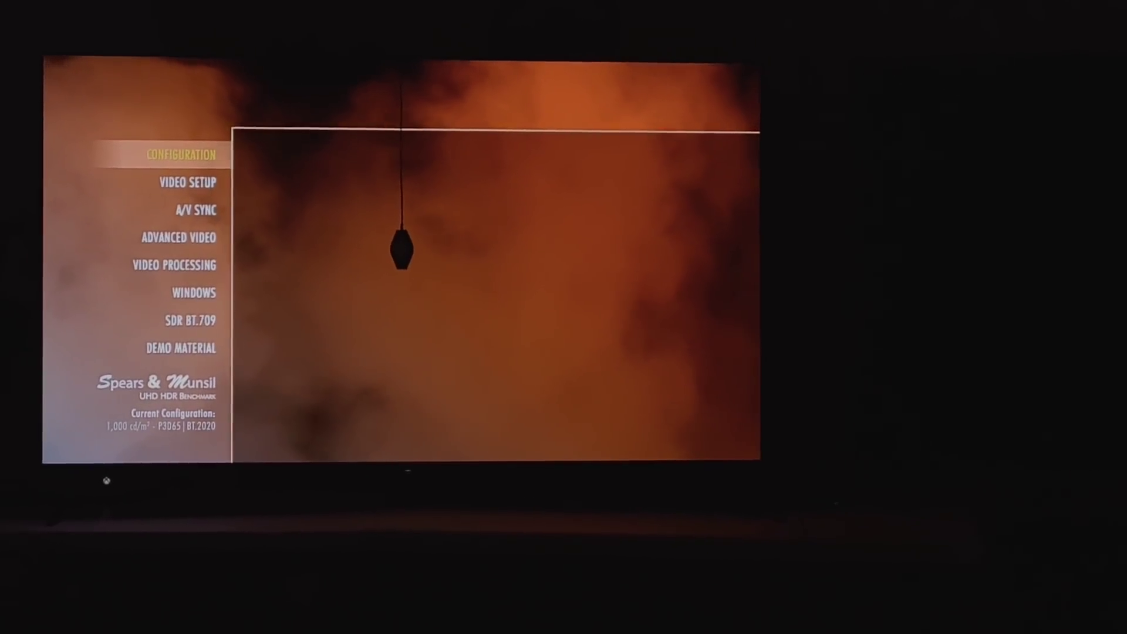
# Step: Enter the WINDOWS section, switch to the Peak vs Size patterns and highlight the 2% window
pyautogui.press('Down')
pyautogui.press('Down')
pyautogui.press('Down')
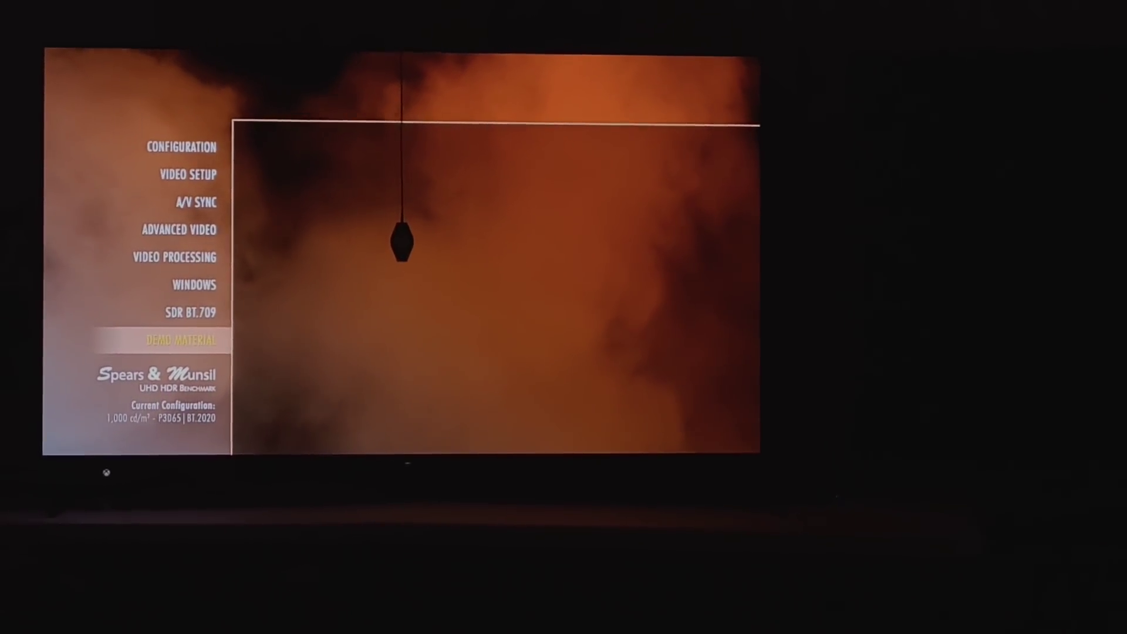
pyautogui.press('Up')
pyautogui.press('Up')
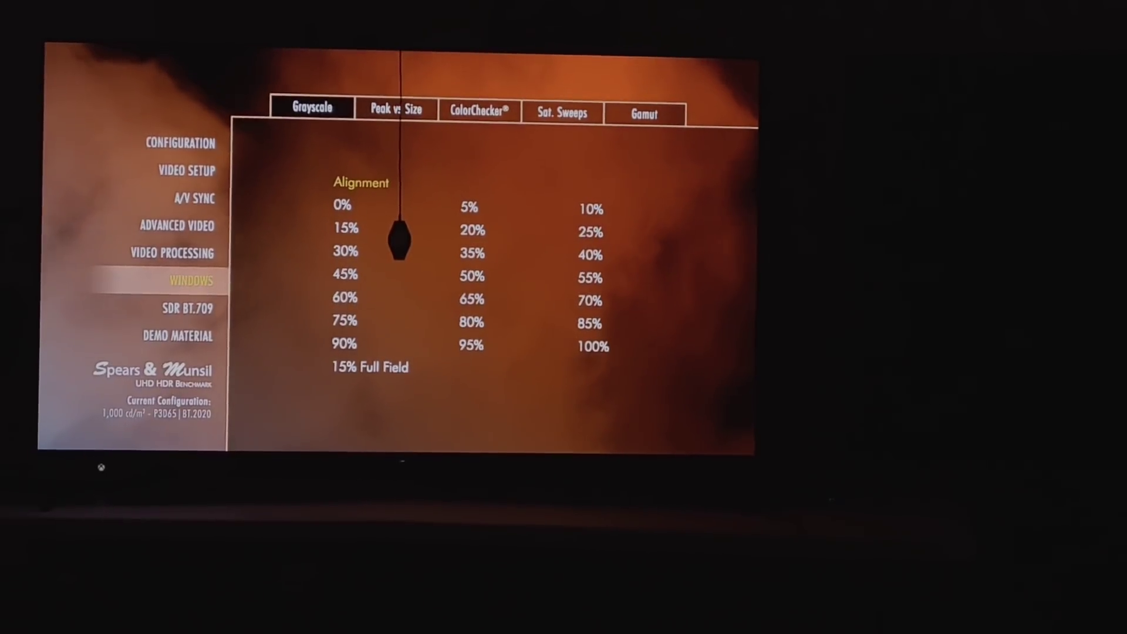
pyautogui.press('Up')
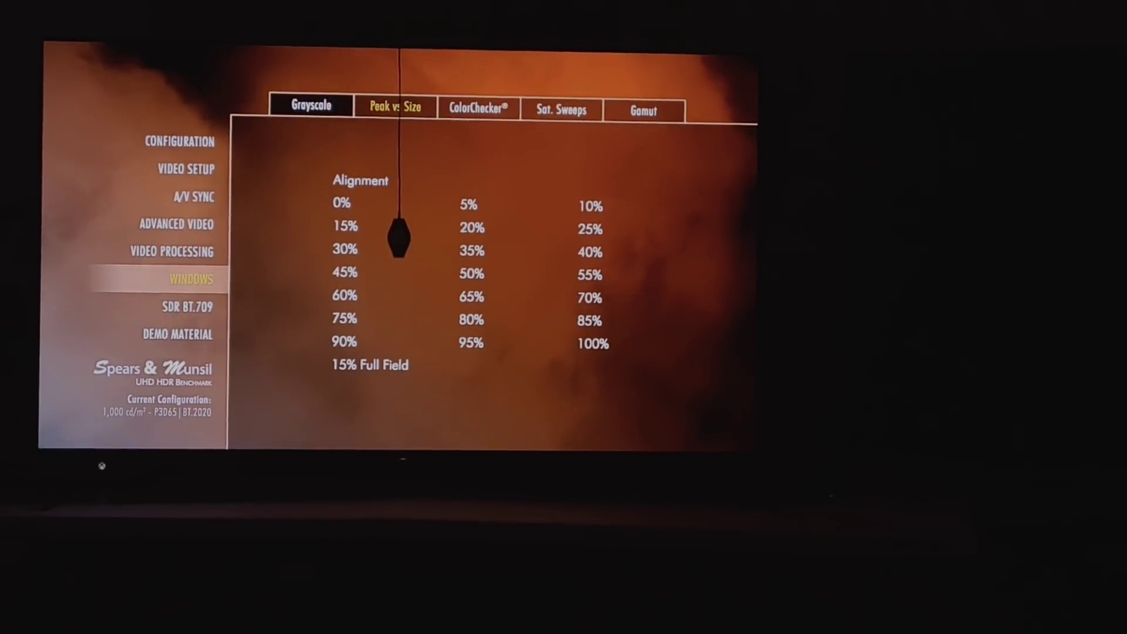
pyautogui.press('Return')
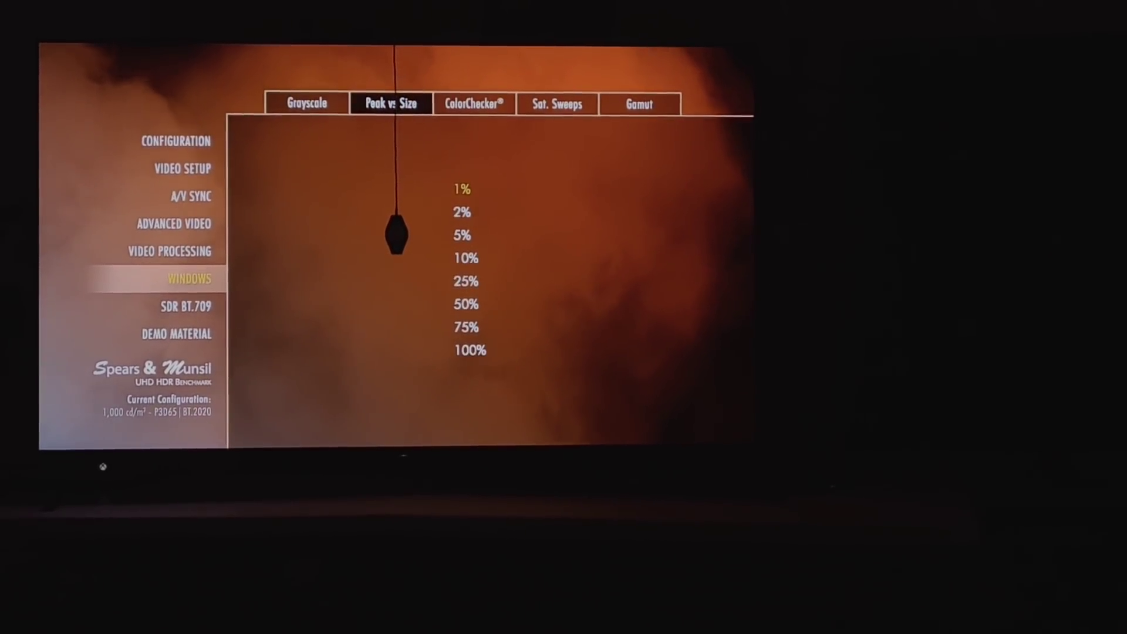
pyautogui.press('Down')
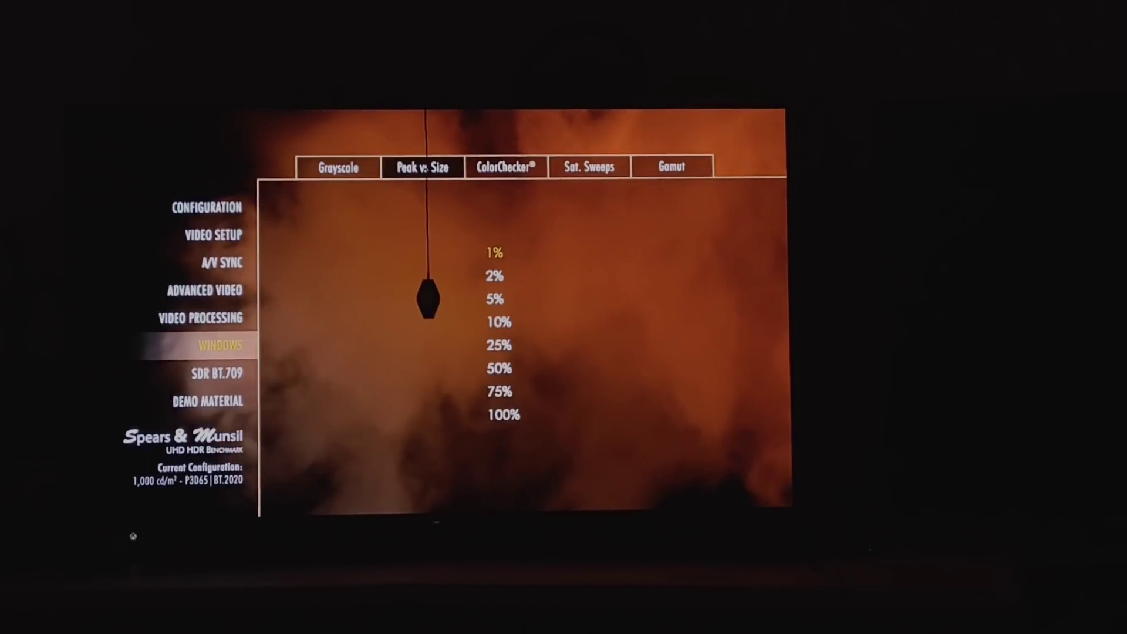
# Step: Step through the 2%, 5% and 25% window patterns toward the 50% window
pyautogui.press('Down')
pyautogui.press('Down')
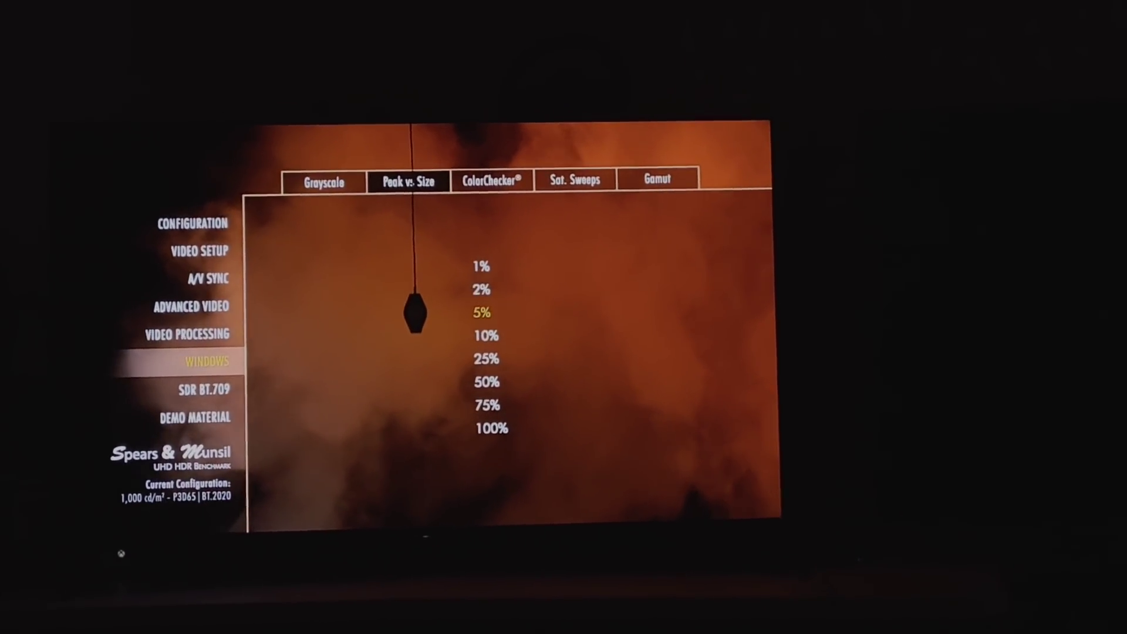
pyautogui.press('Down')
pyautogui.press('Down')
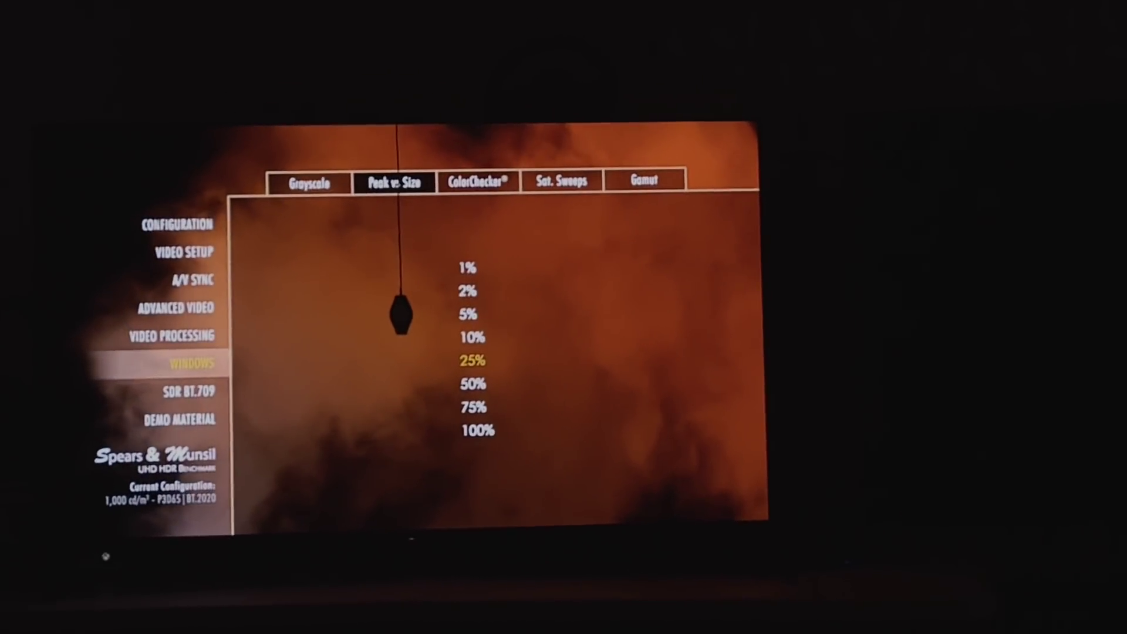
pyautogui.press('Up')
pyautogui.press('Up')
pyautogui.press('Up')
pyautogui.press('Down')
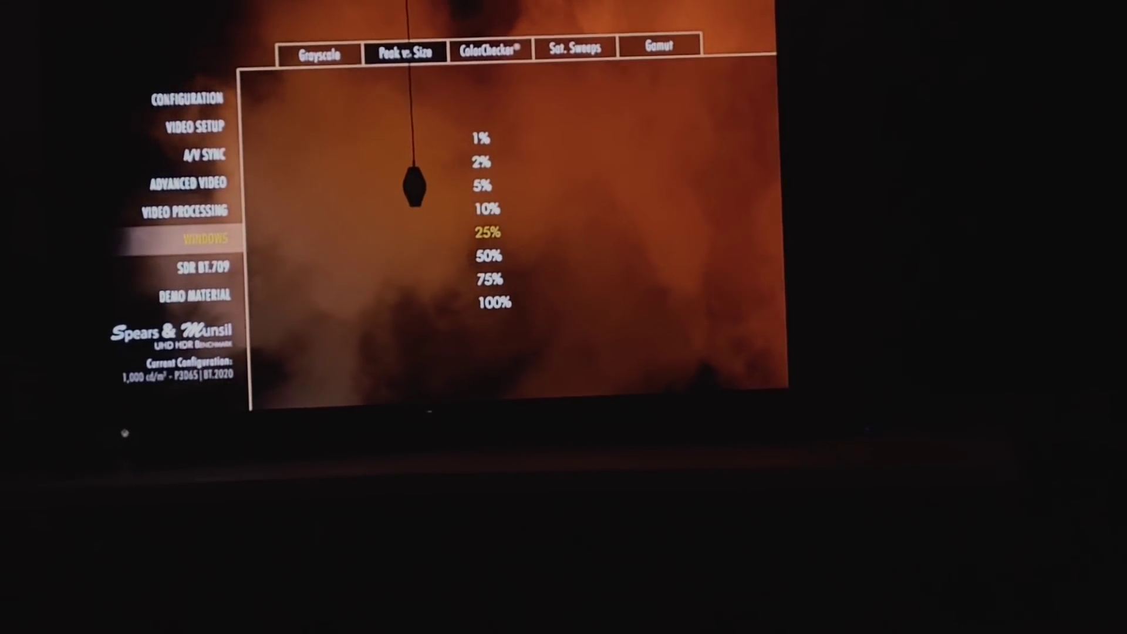
# Step: Move to the 50% window pattern in the Peak vs. Size list
pyautogui.press('Up')
pyautogui.press('Up')
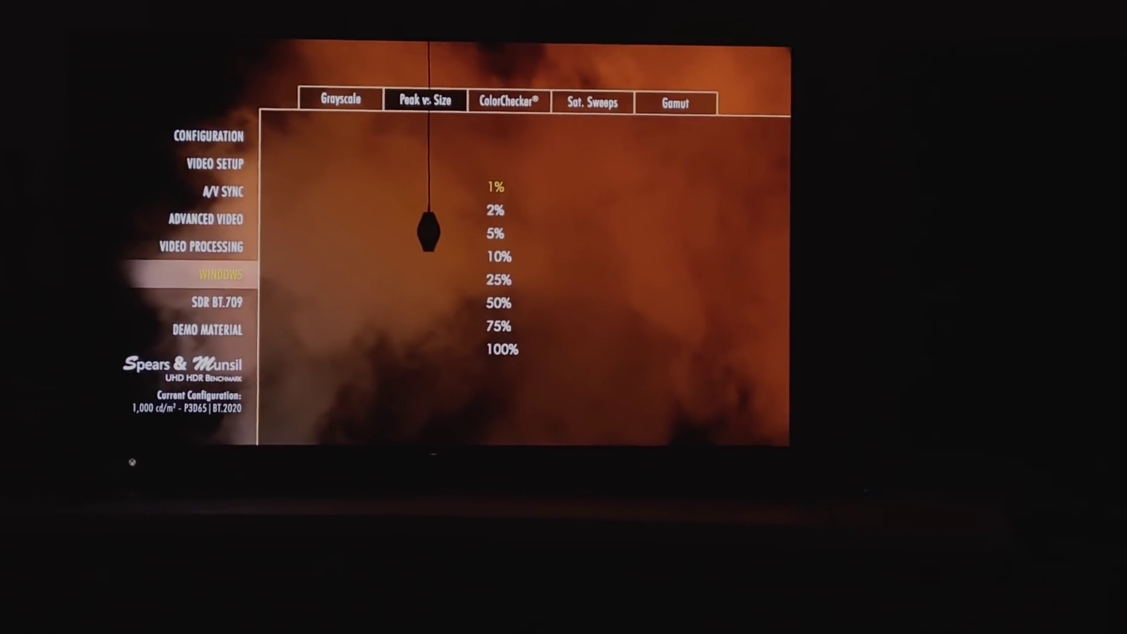
# Step: Select the 5% window test and bring up the TV's picture mode choices over it
pyautogui.press('Down')
pyautogui.press('Down')
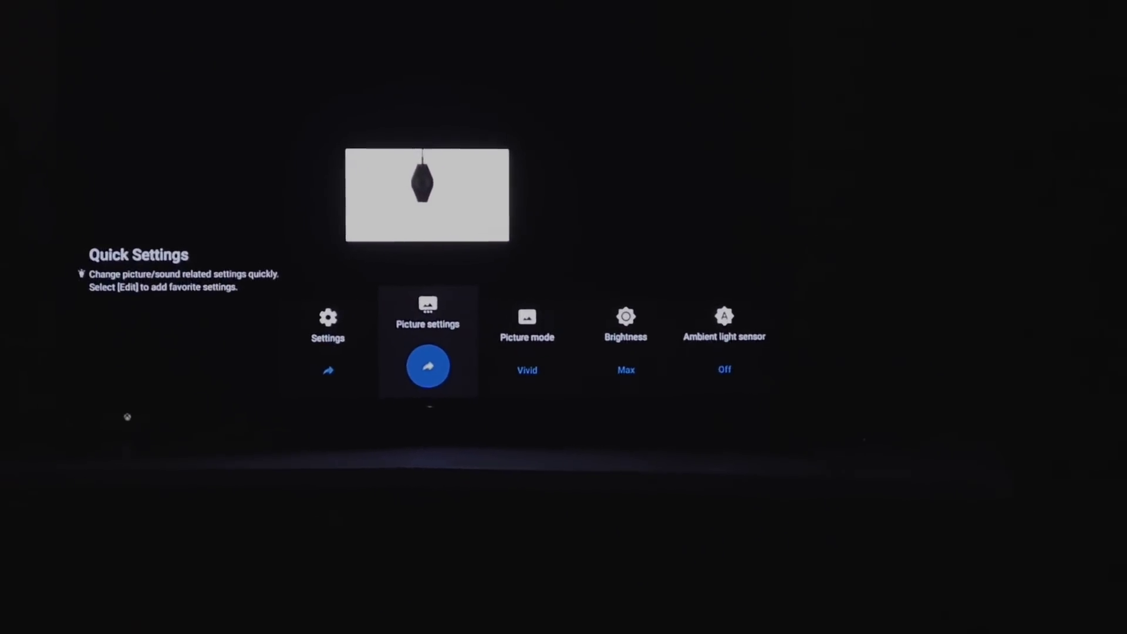
pyautogui.press('Right')
pyautogui.press('Return')
pyautogui.press('Left')
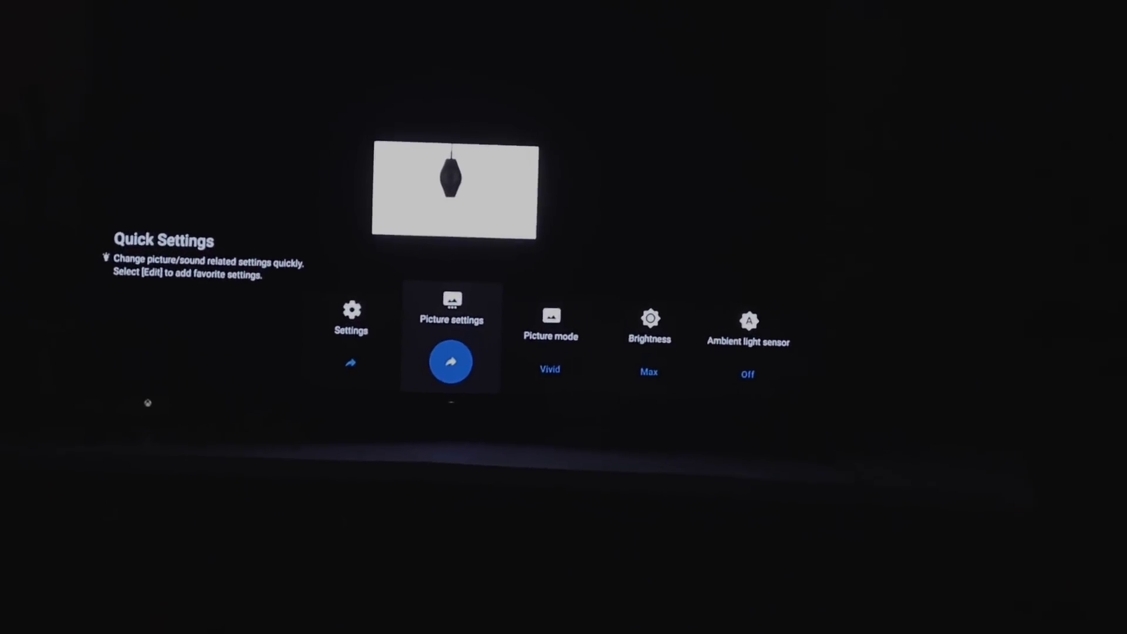
pyautogui.press('Return')
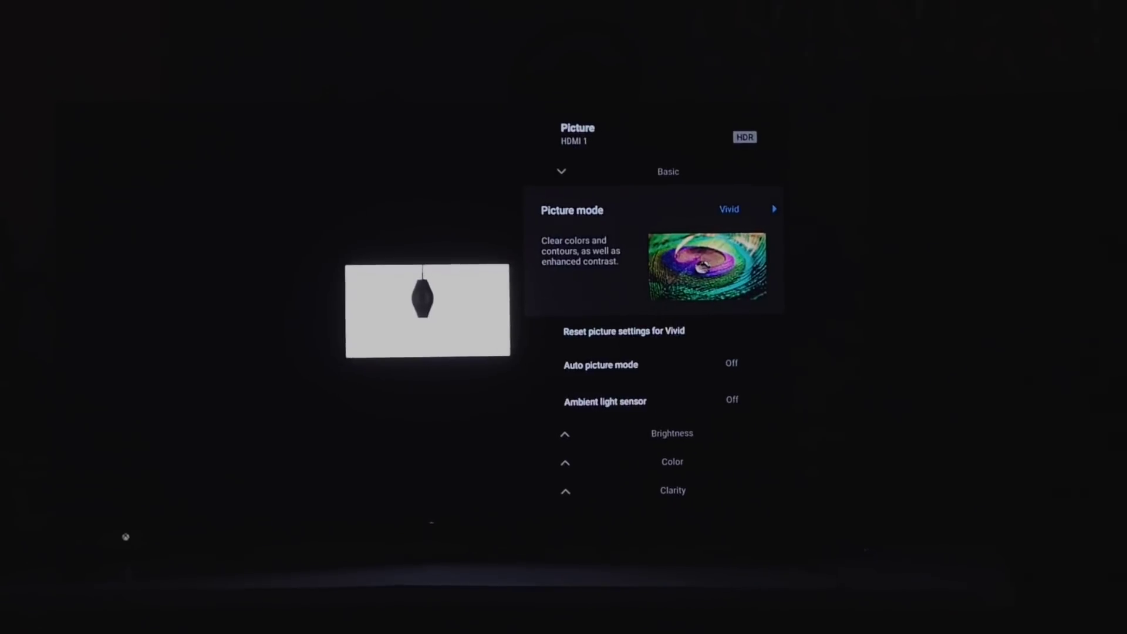
pyautogui.press('Down')
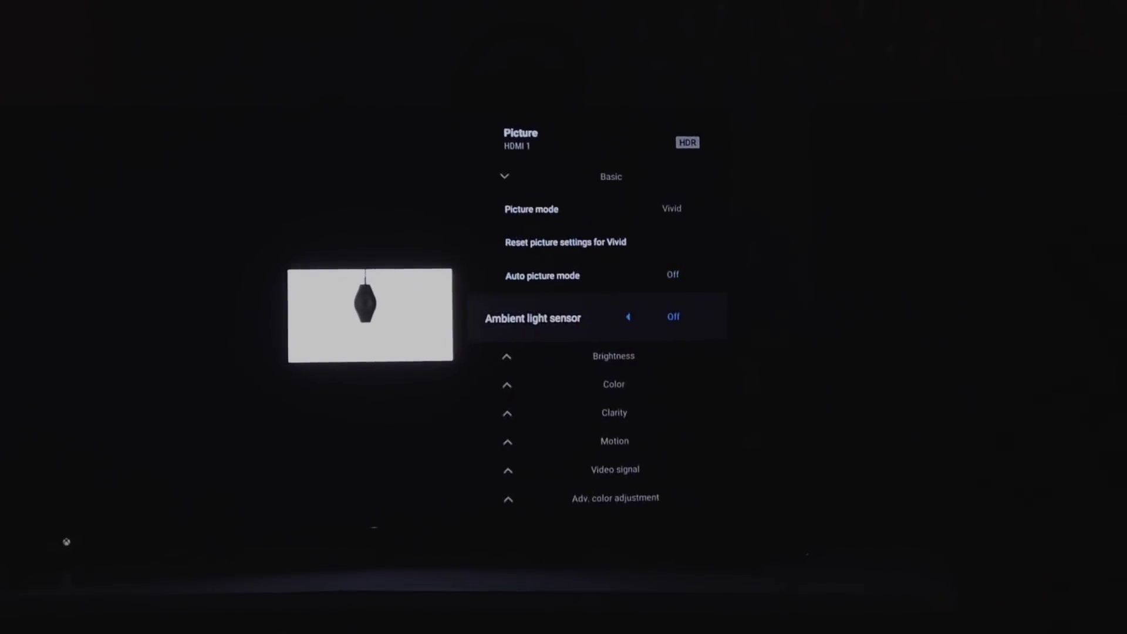
pyautogui.press('Down')
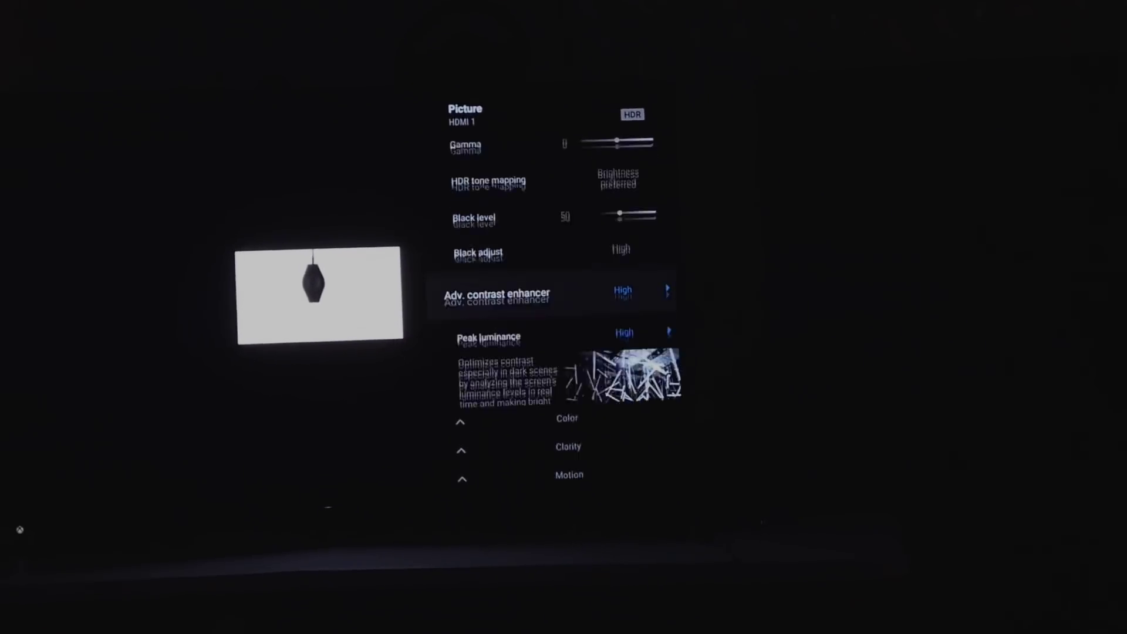
pyautogui.press('Up')
pyautogui.press('Up')
pyautogui.press('Up')
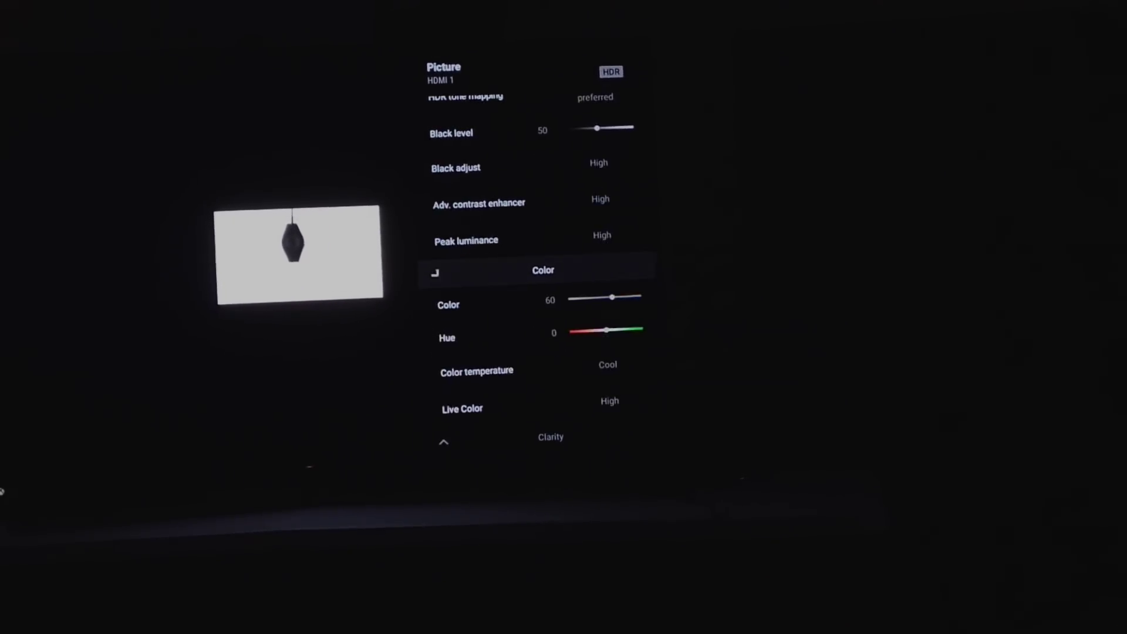
pyautogui.press('Down')
pyautogui.press('Down')
pyautogui.press('Down')
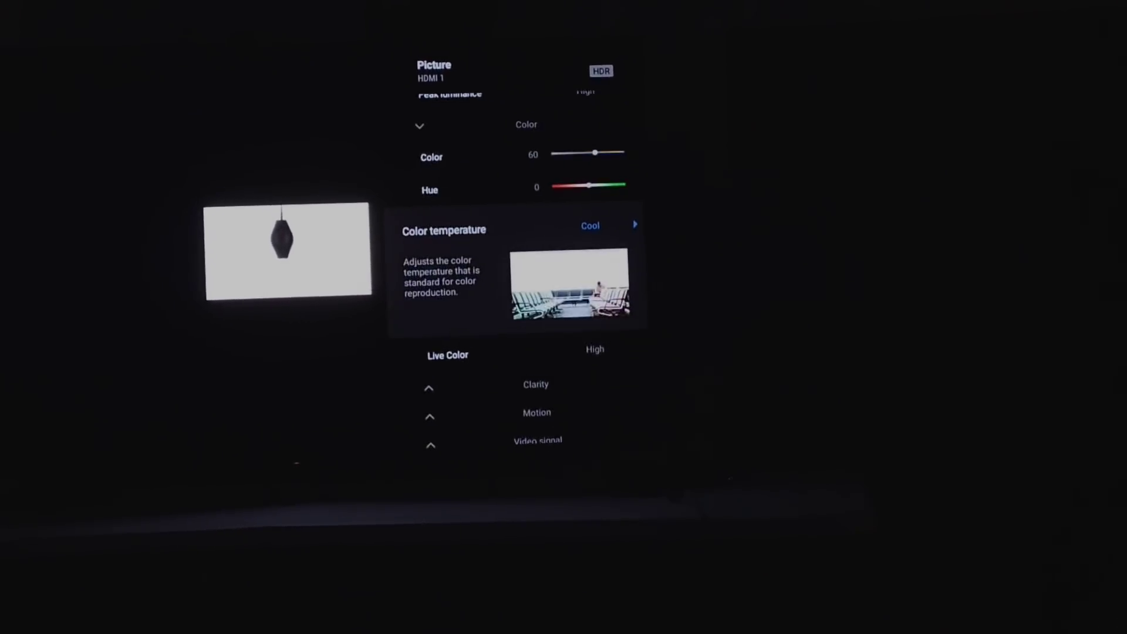
# Step: Dismiss the TV's Quick Settings panel to reveal the luminance reading
pyautogui.press('Escape')
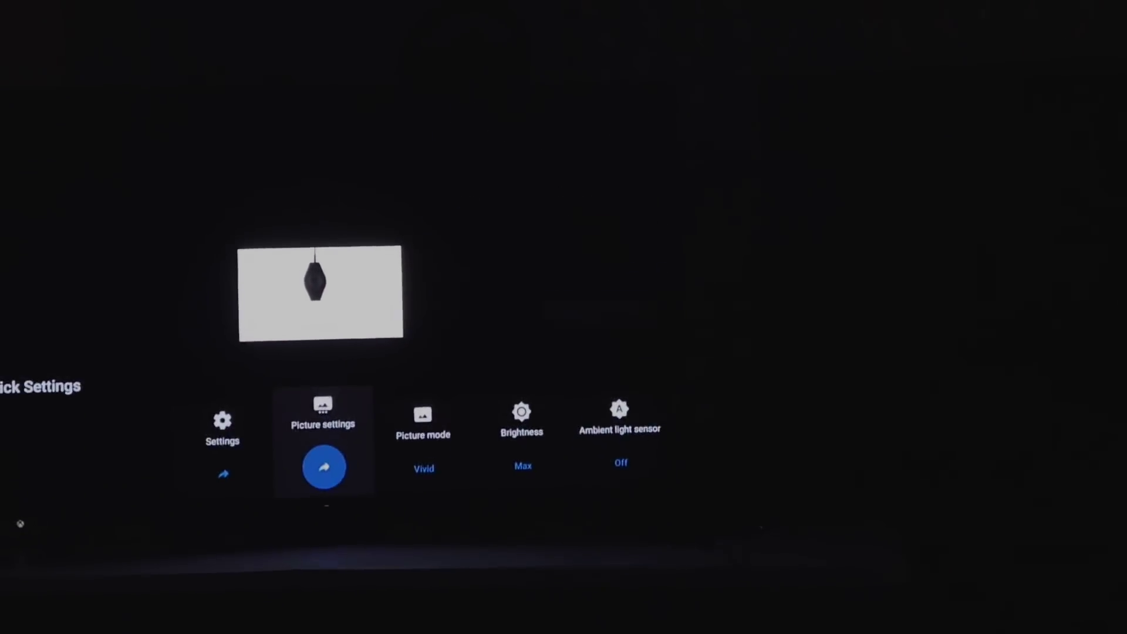